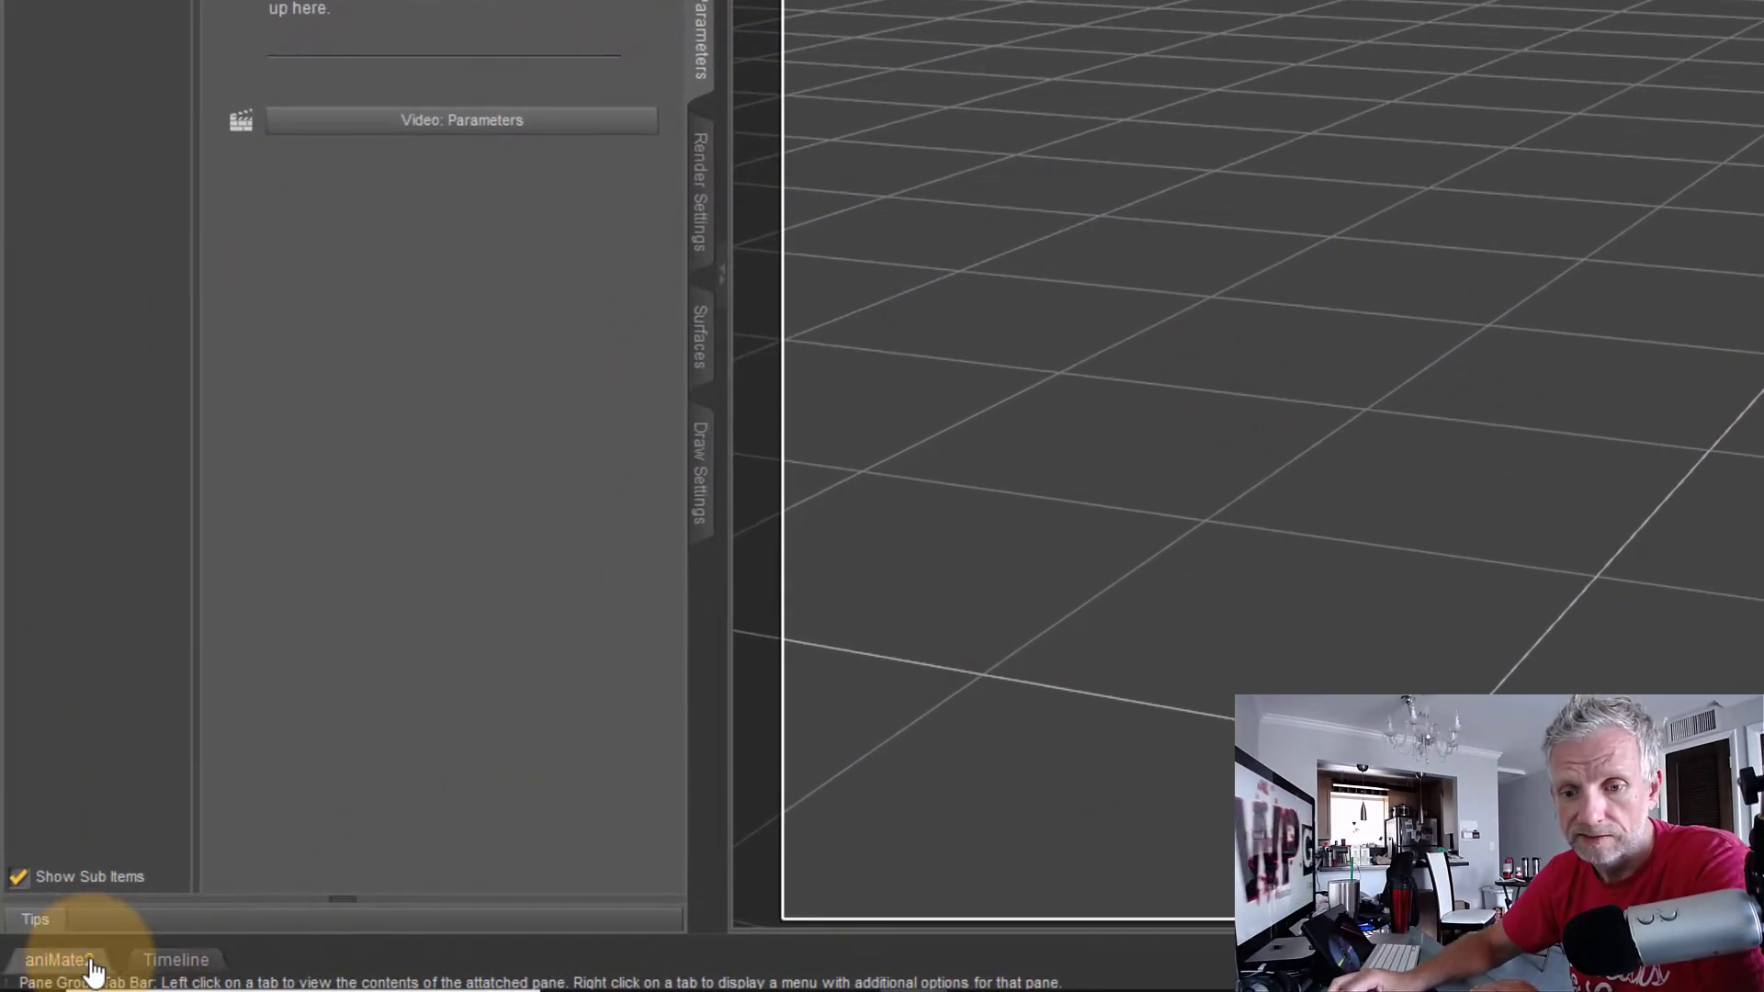
Step: Show the aniMate2 pane with its timeline along the bottom of the workspace
left_click(91, 971)
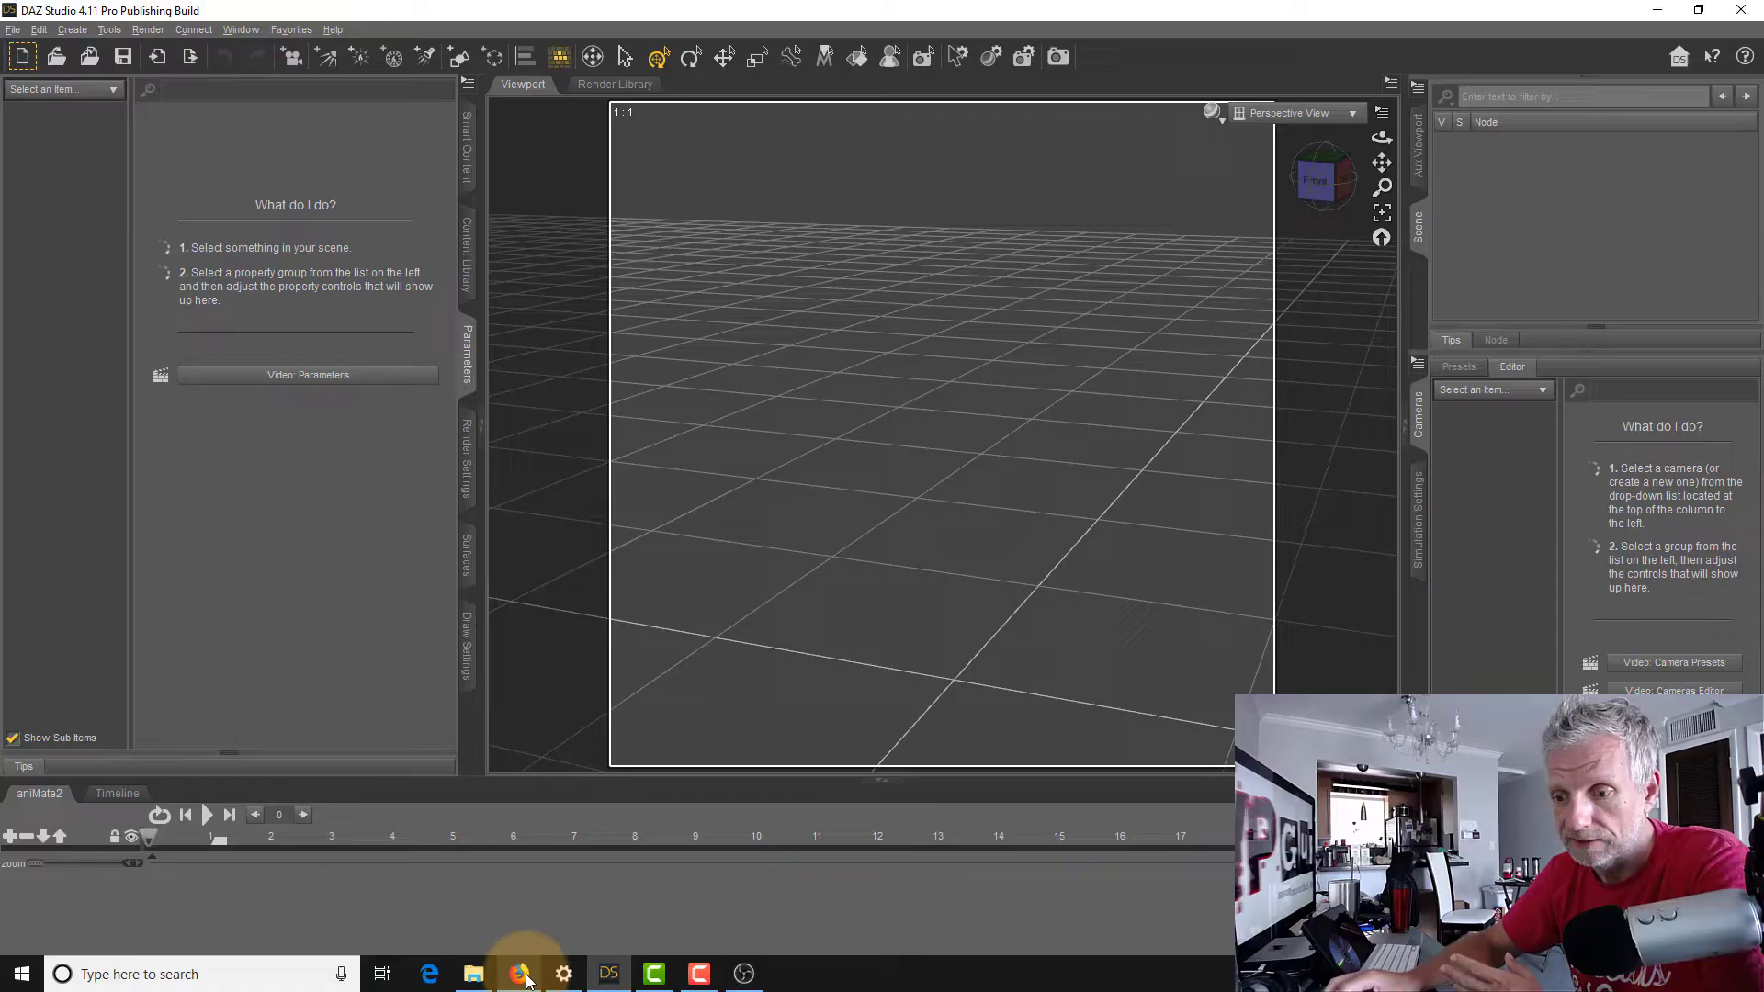
Step: Go to the My Account overview page on daz3d.com in Firefox
left_click(521, 975)
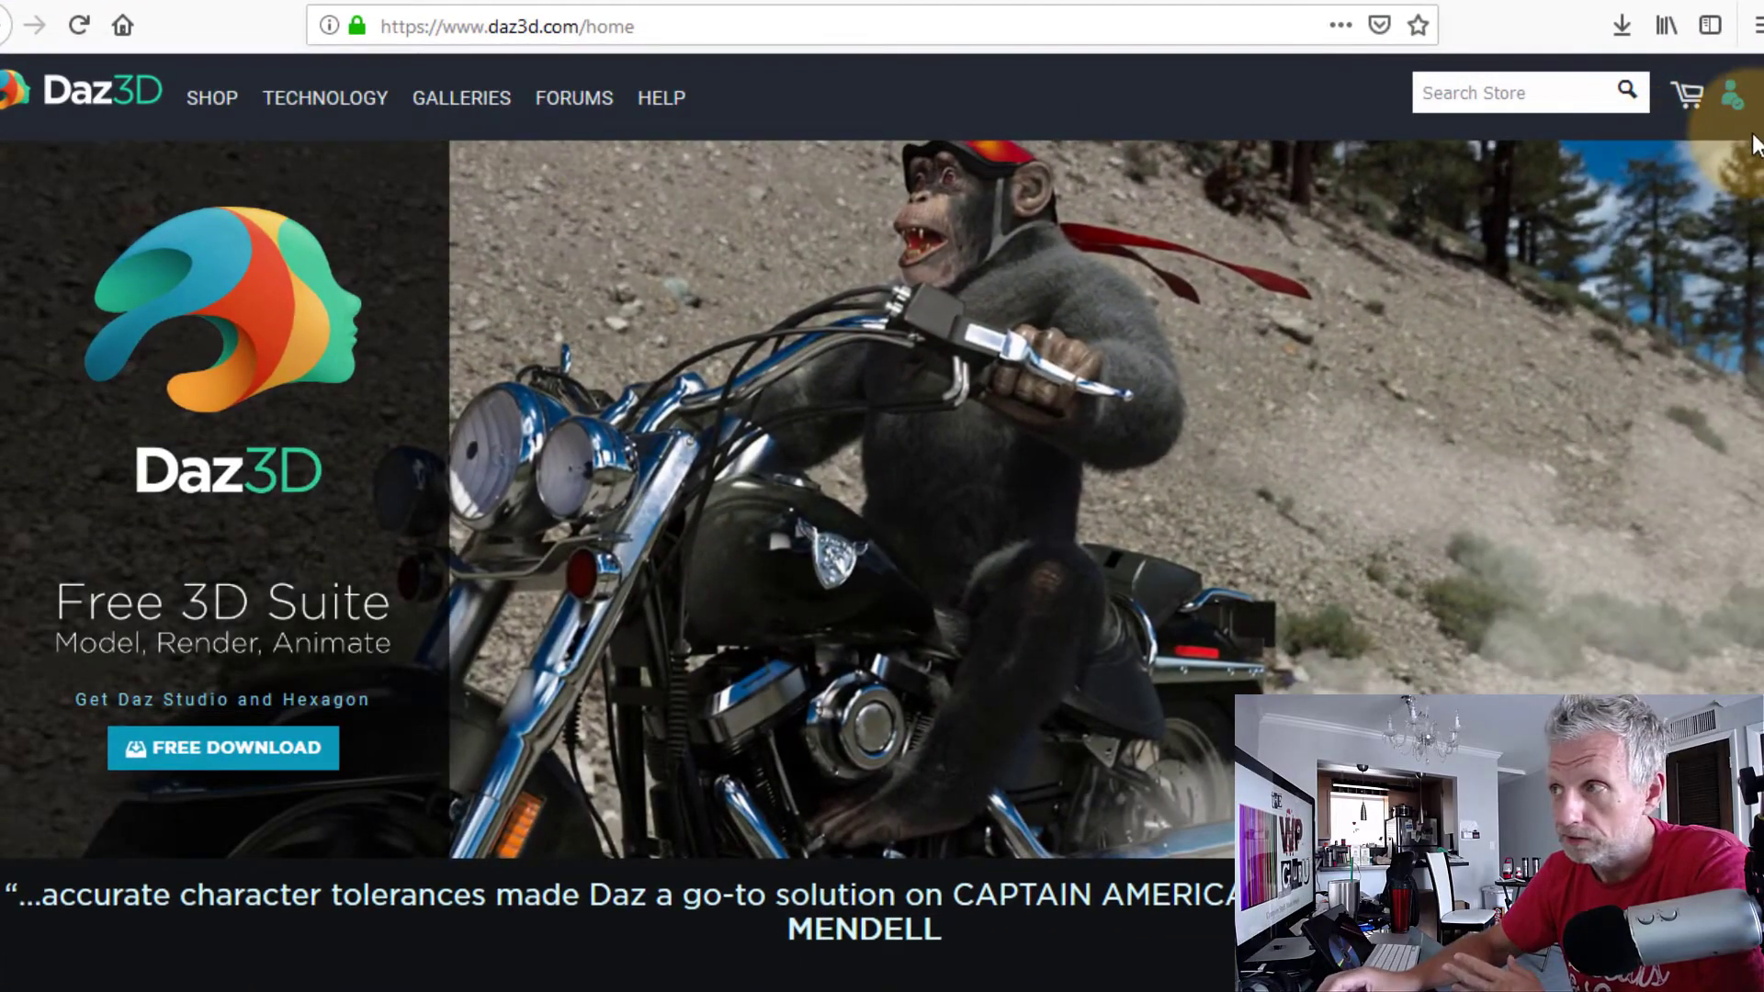
left_click(1733, 99)
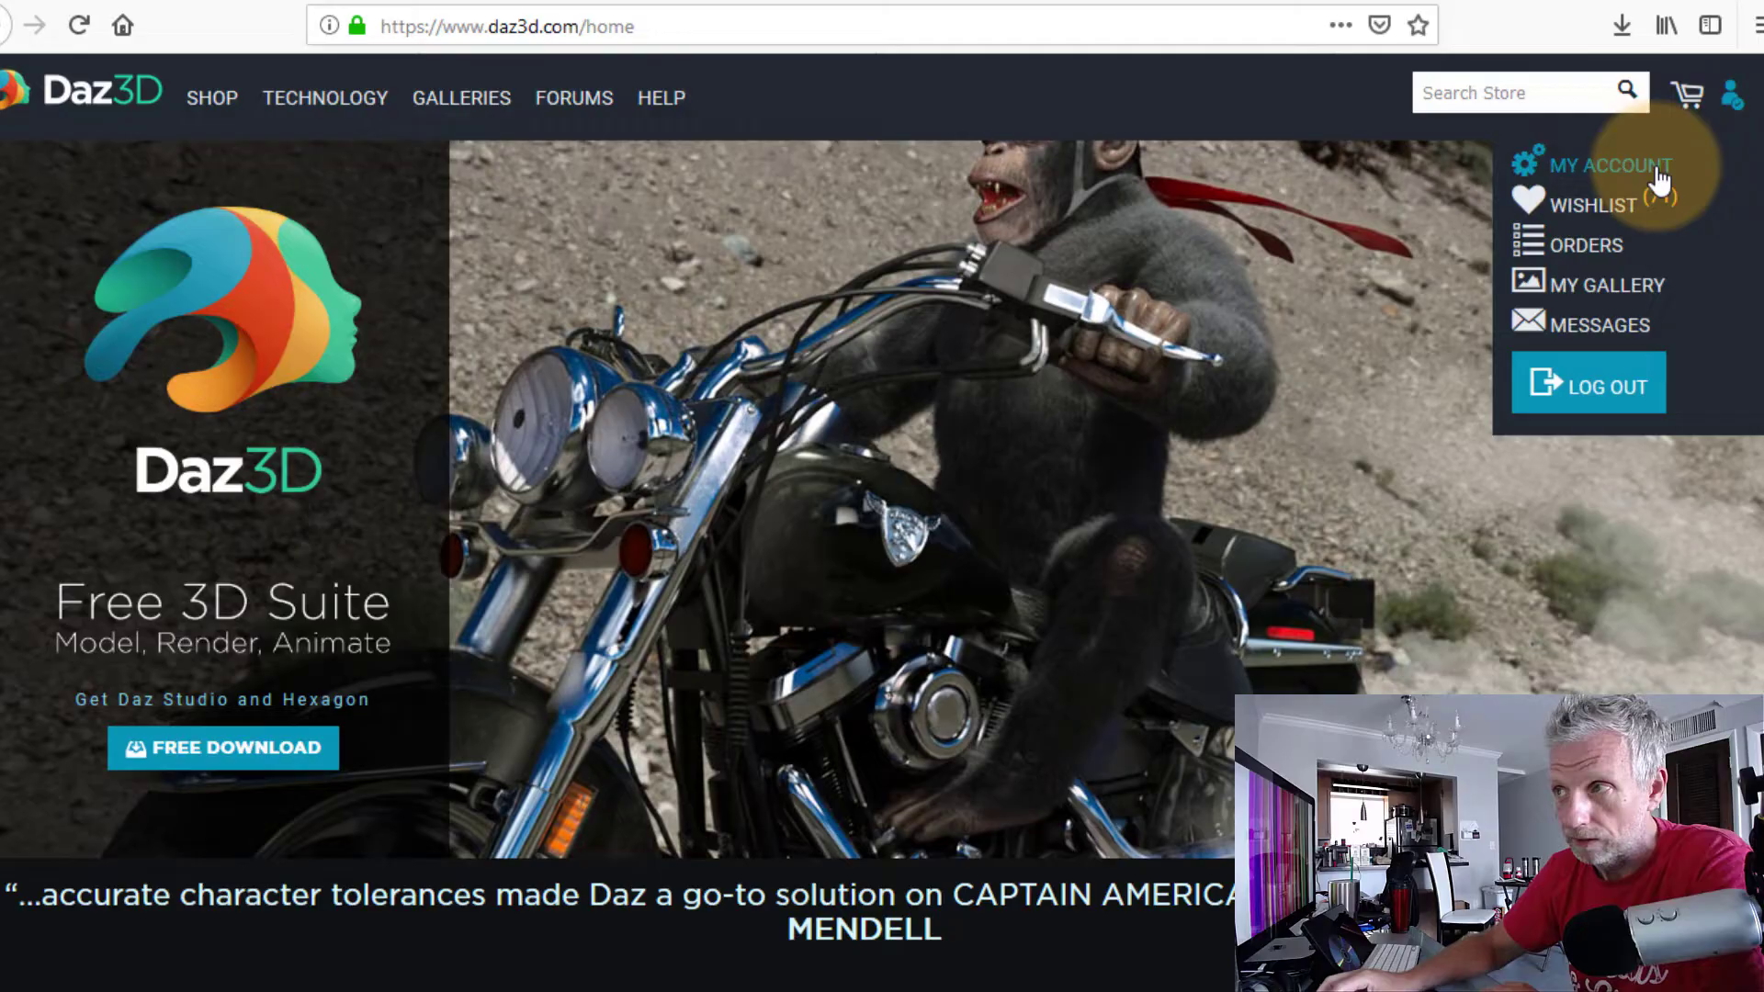
left_click(1660, 182)
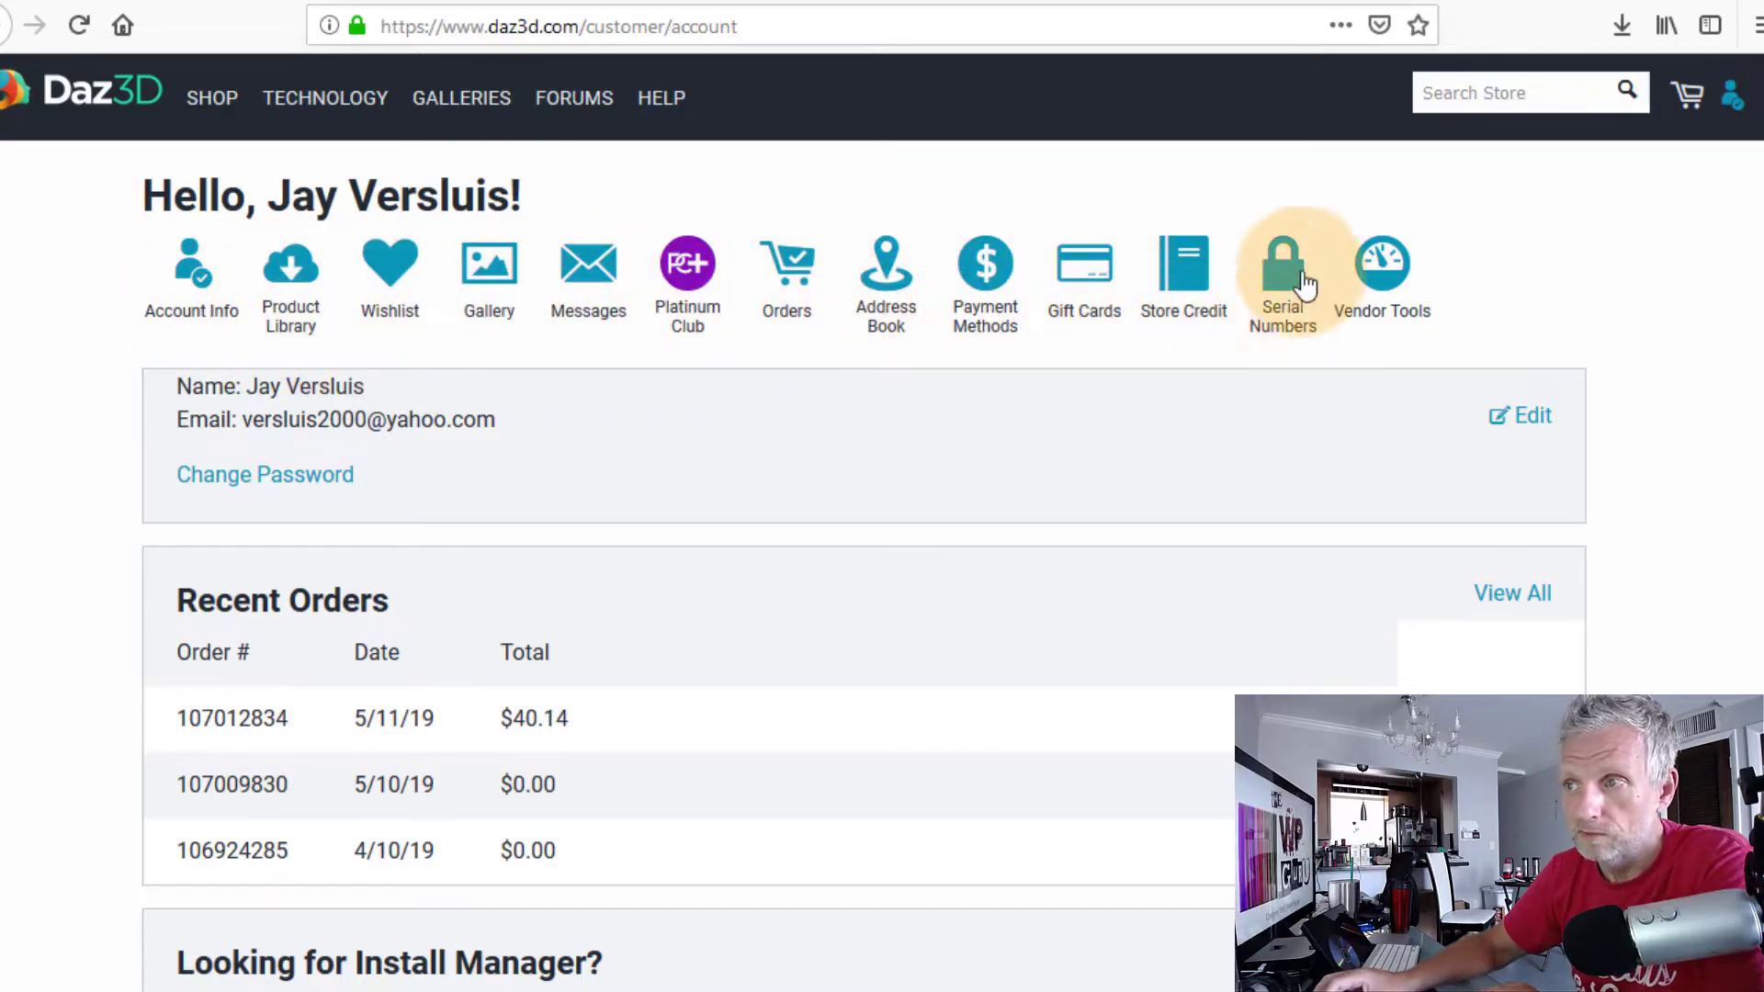
Step: Select the aniMate2 for Daz Studio serial number on the My Serial Numbers page
left_click(1298, 345)
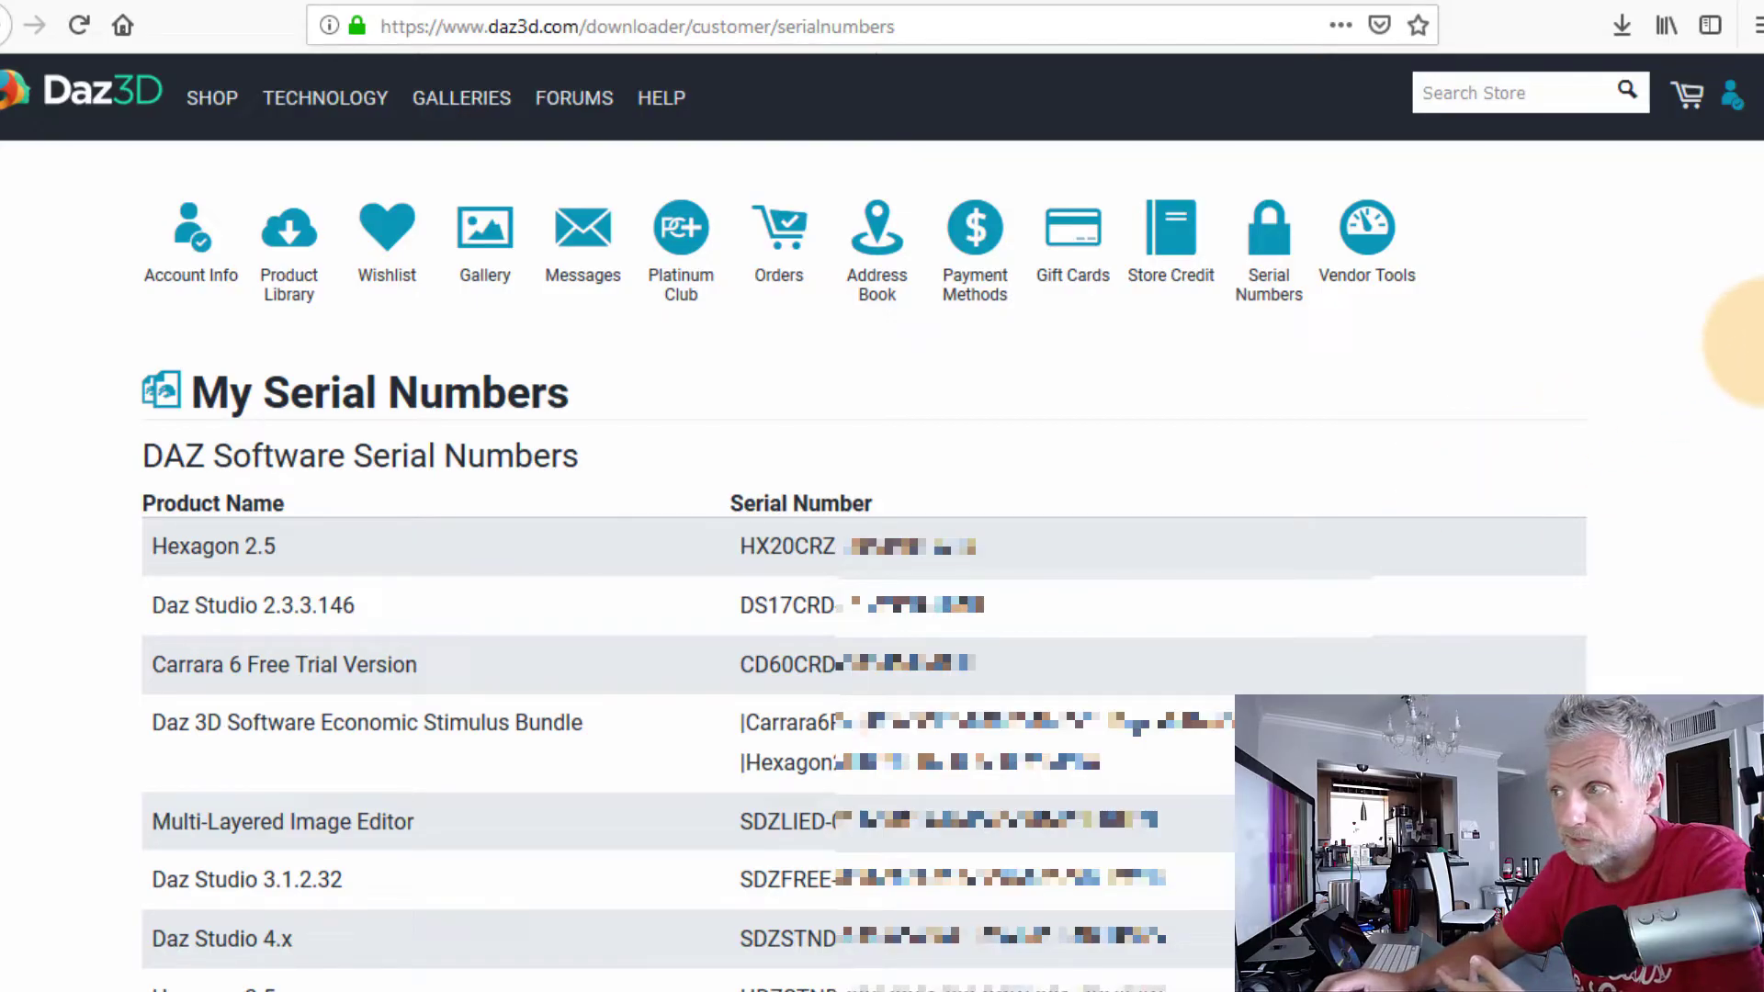
scroll(1753, 393, "down", 1)
scroll(1754, 472, "down", 3)
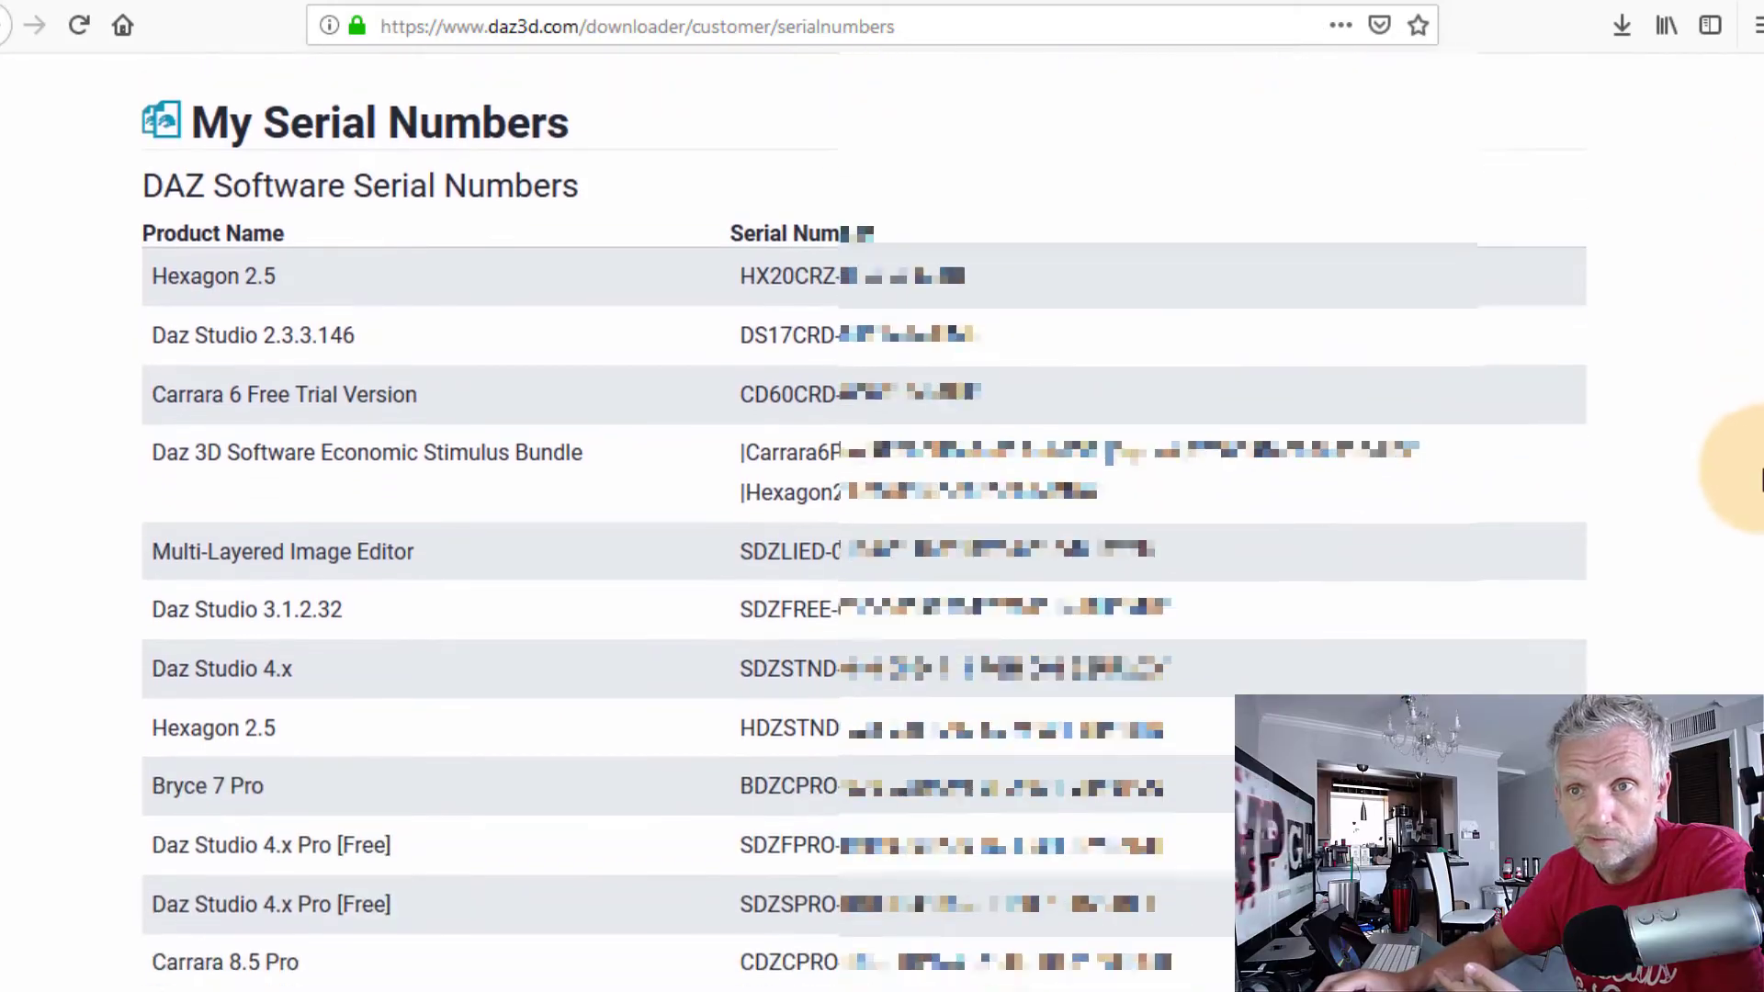
scroll(1753, 590, "down", 3)
scroll(1751, 648, "down", 2)
scroll(1751, 655, "down", 2)
scroll(1748, 676, "down", 3)
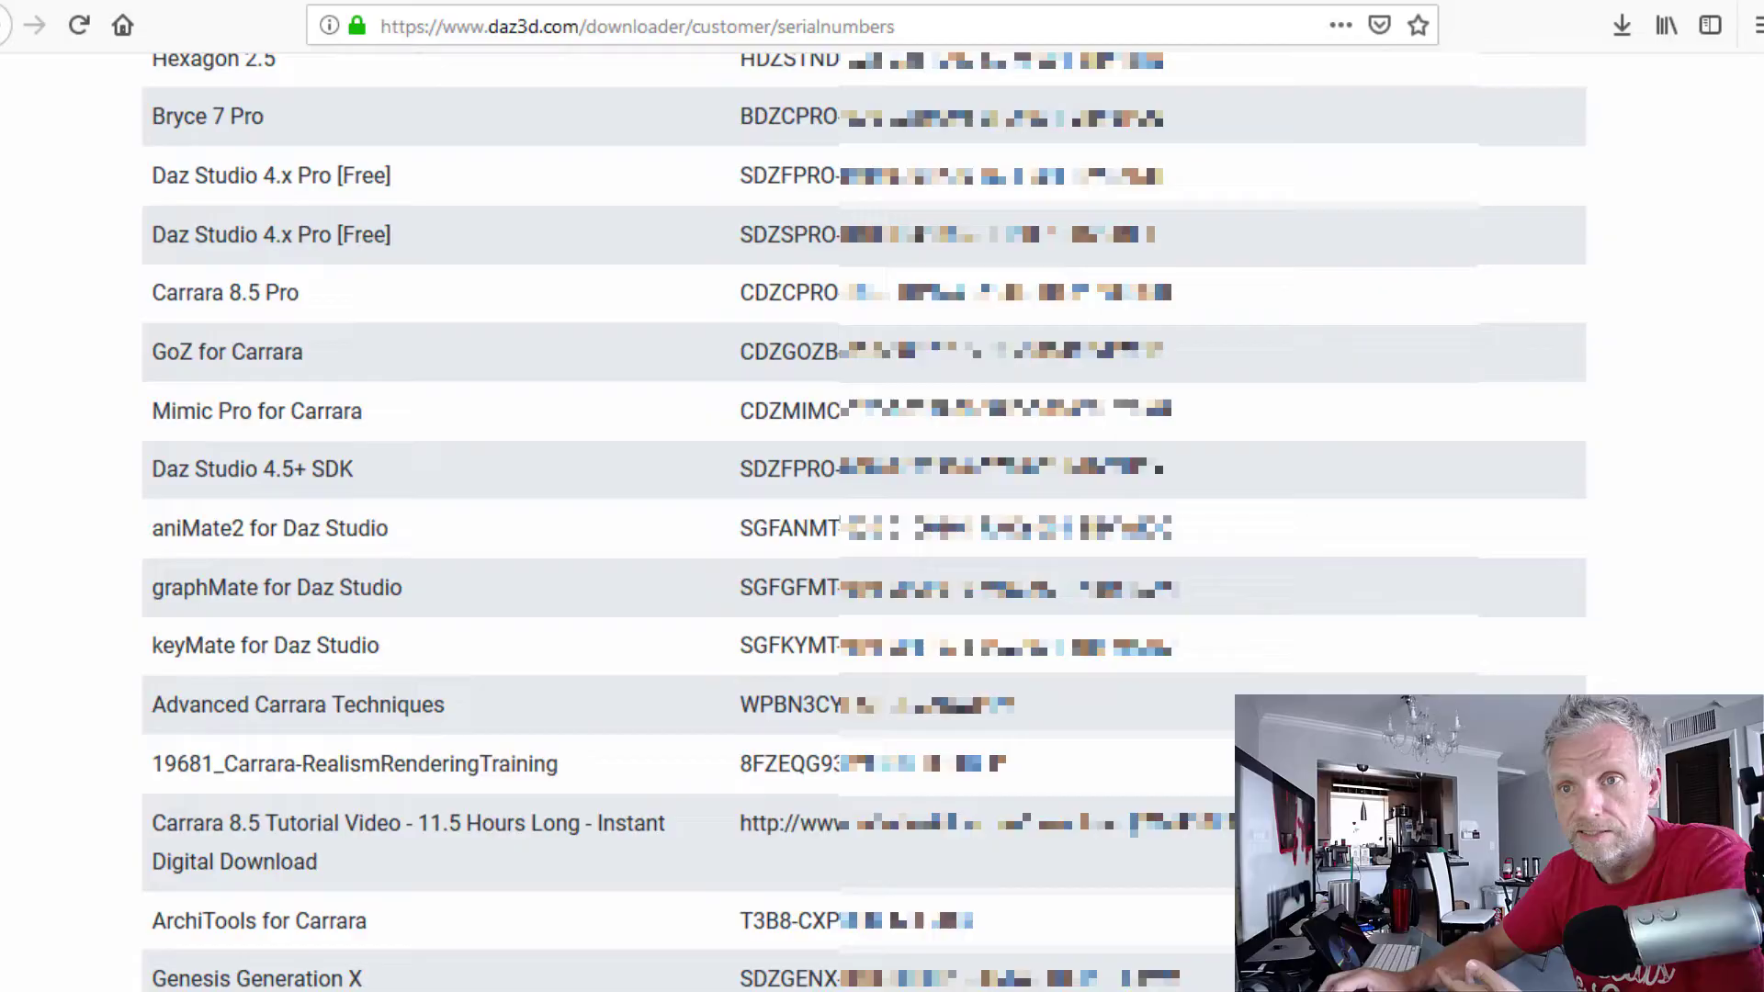
scroll(1744, 696, "down", 3)
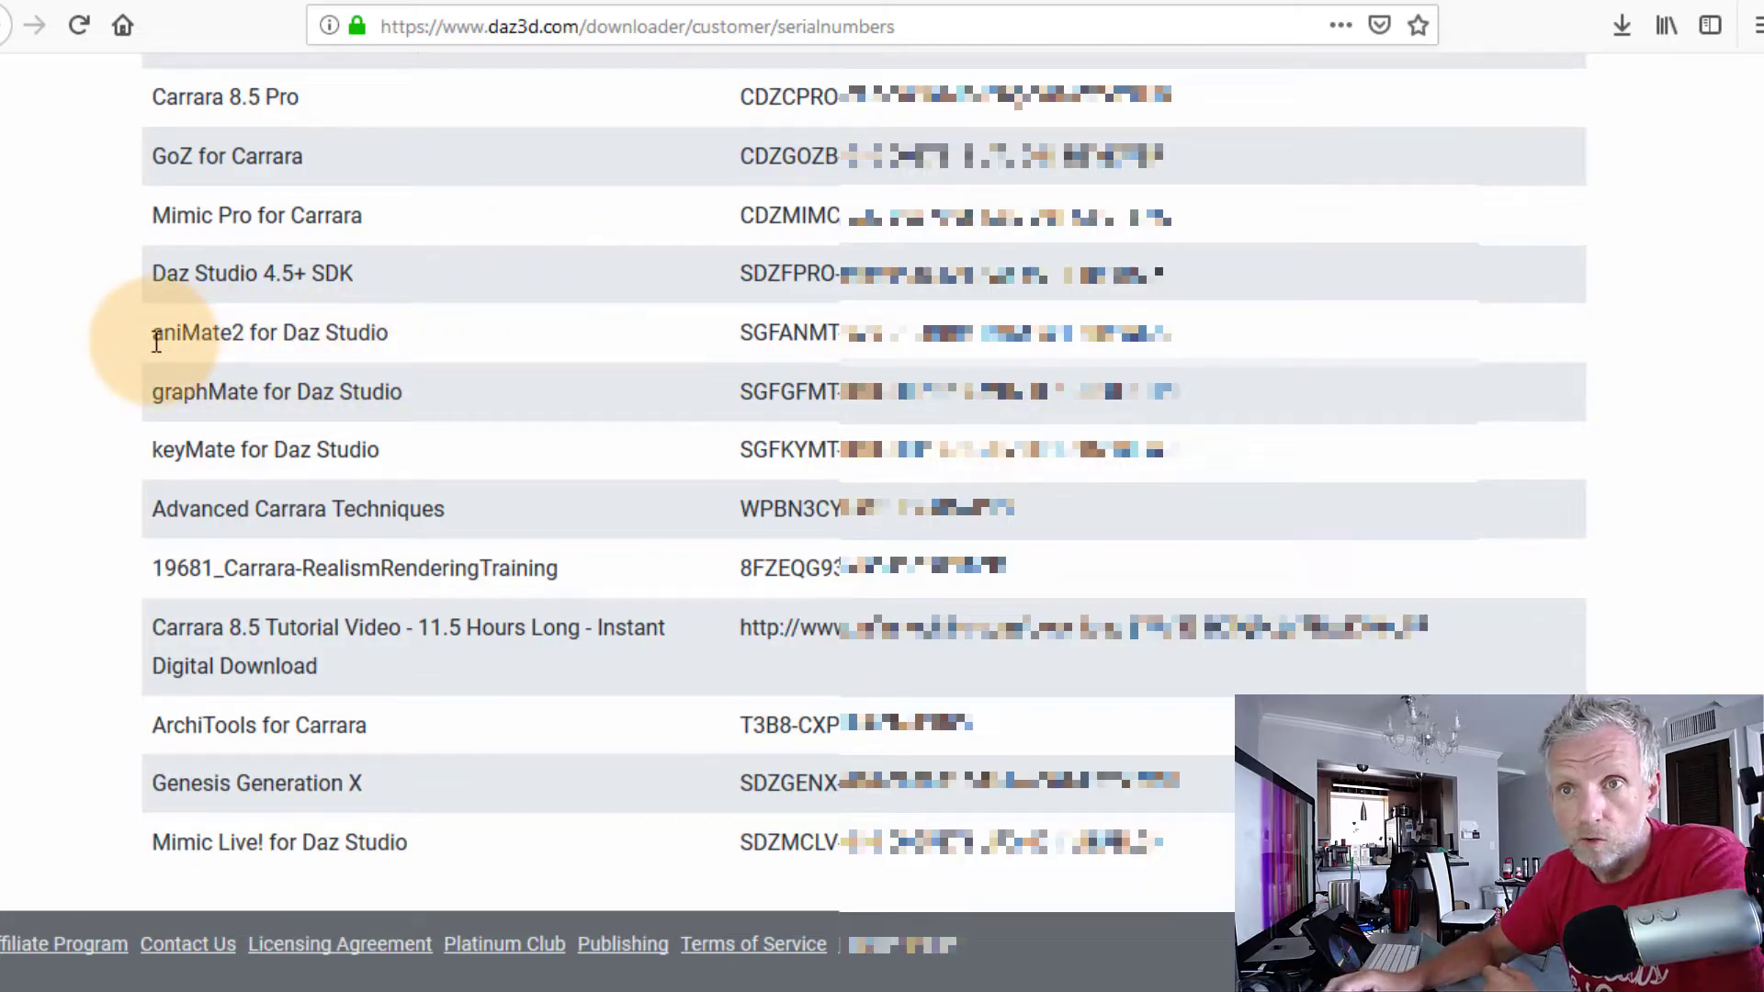
left_click_drag(156, 333, 363, 342)
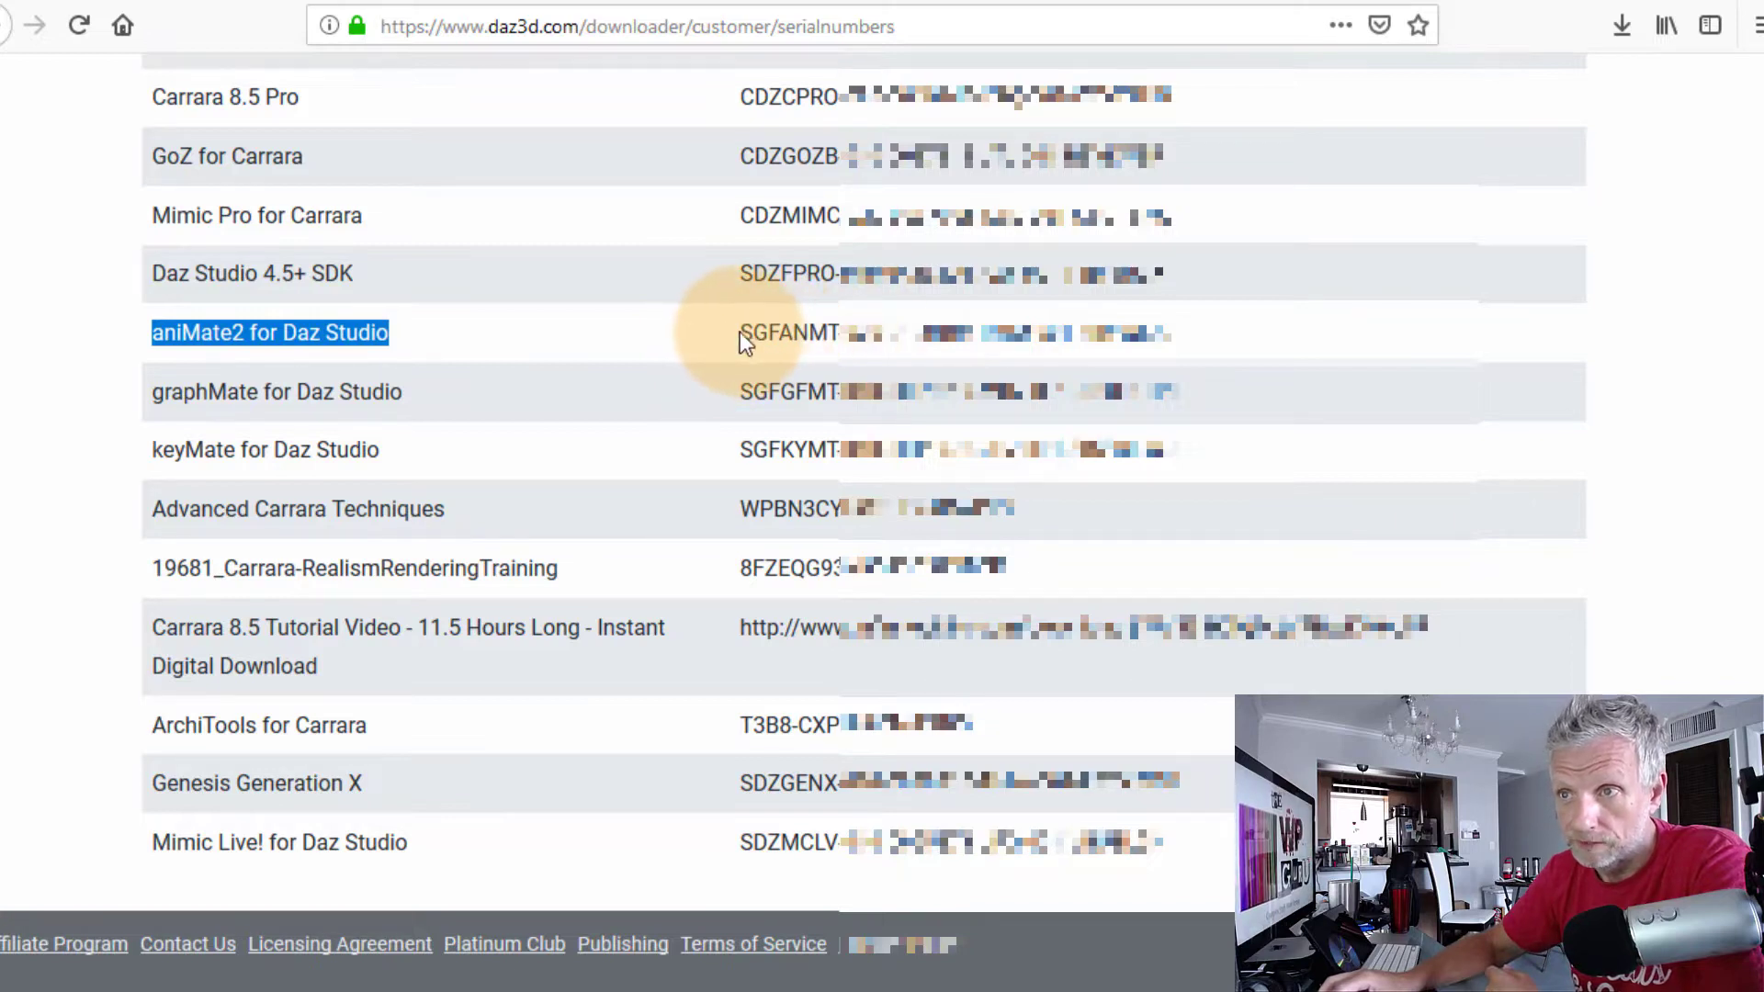
left_click_drag(743, 333, 1162, 355)
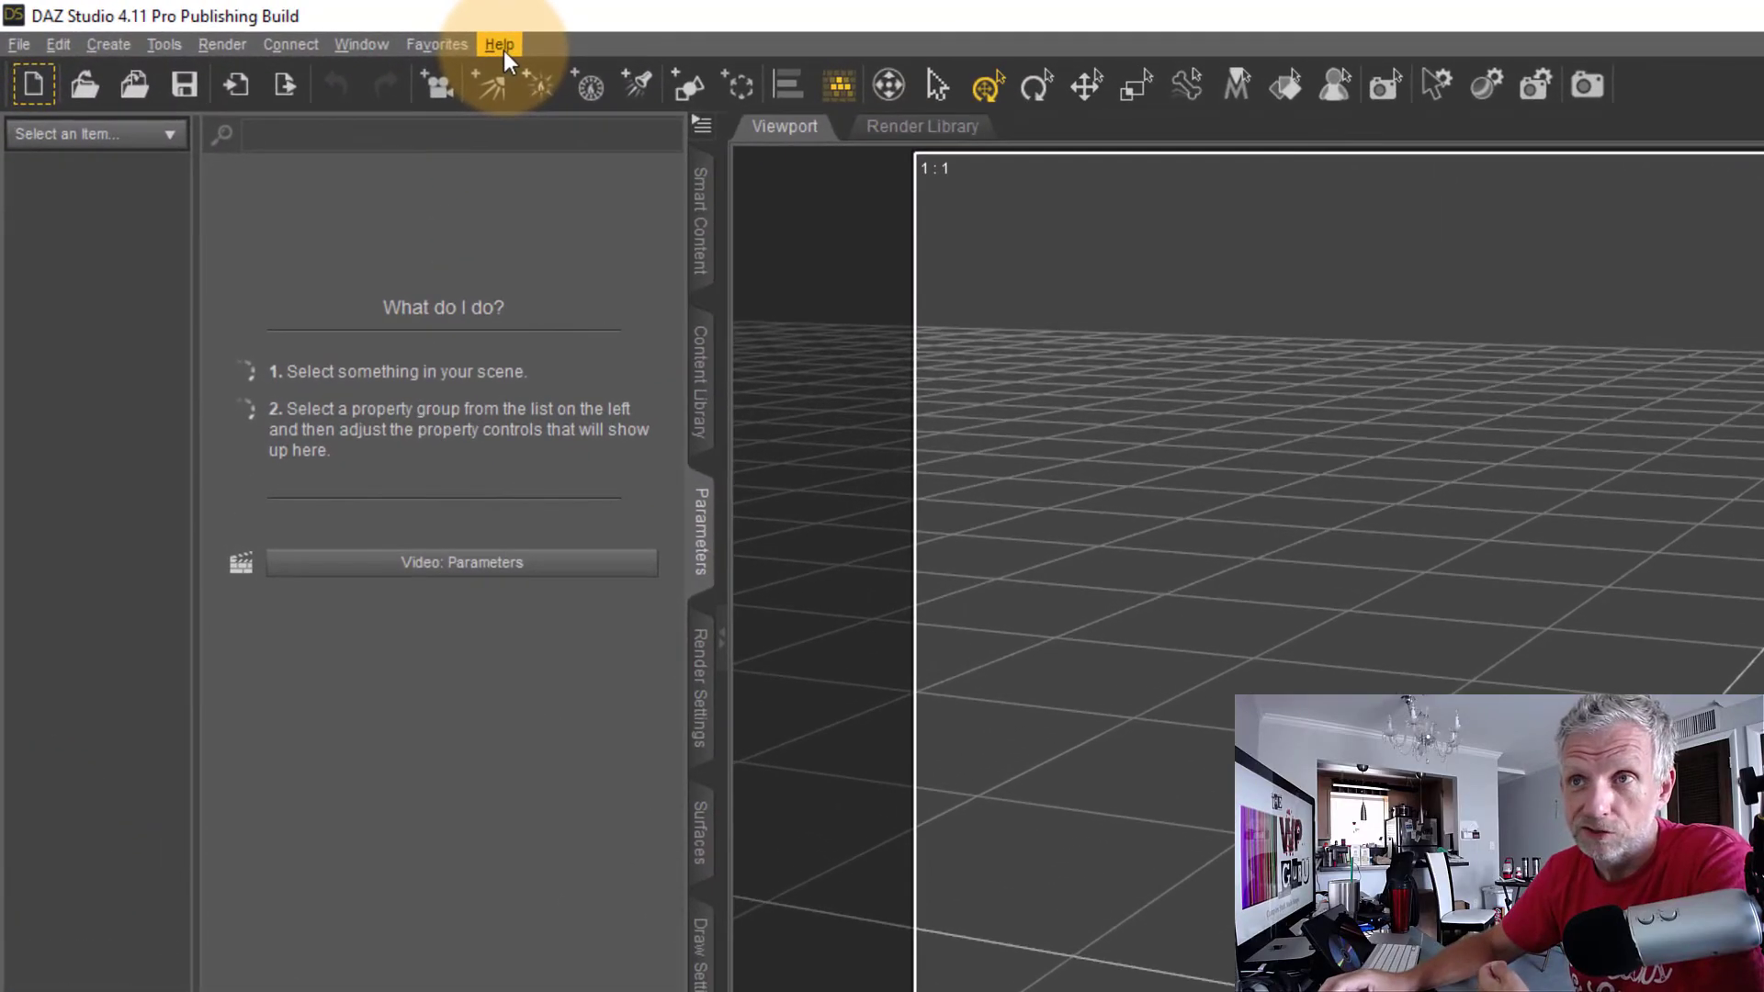
Step: Open the About Installed Plugins window from the Help menu
left_click(500, 45)
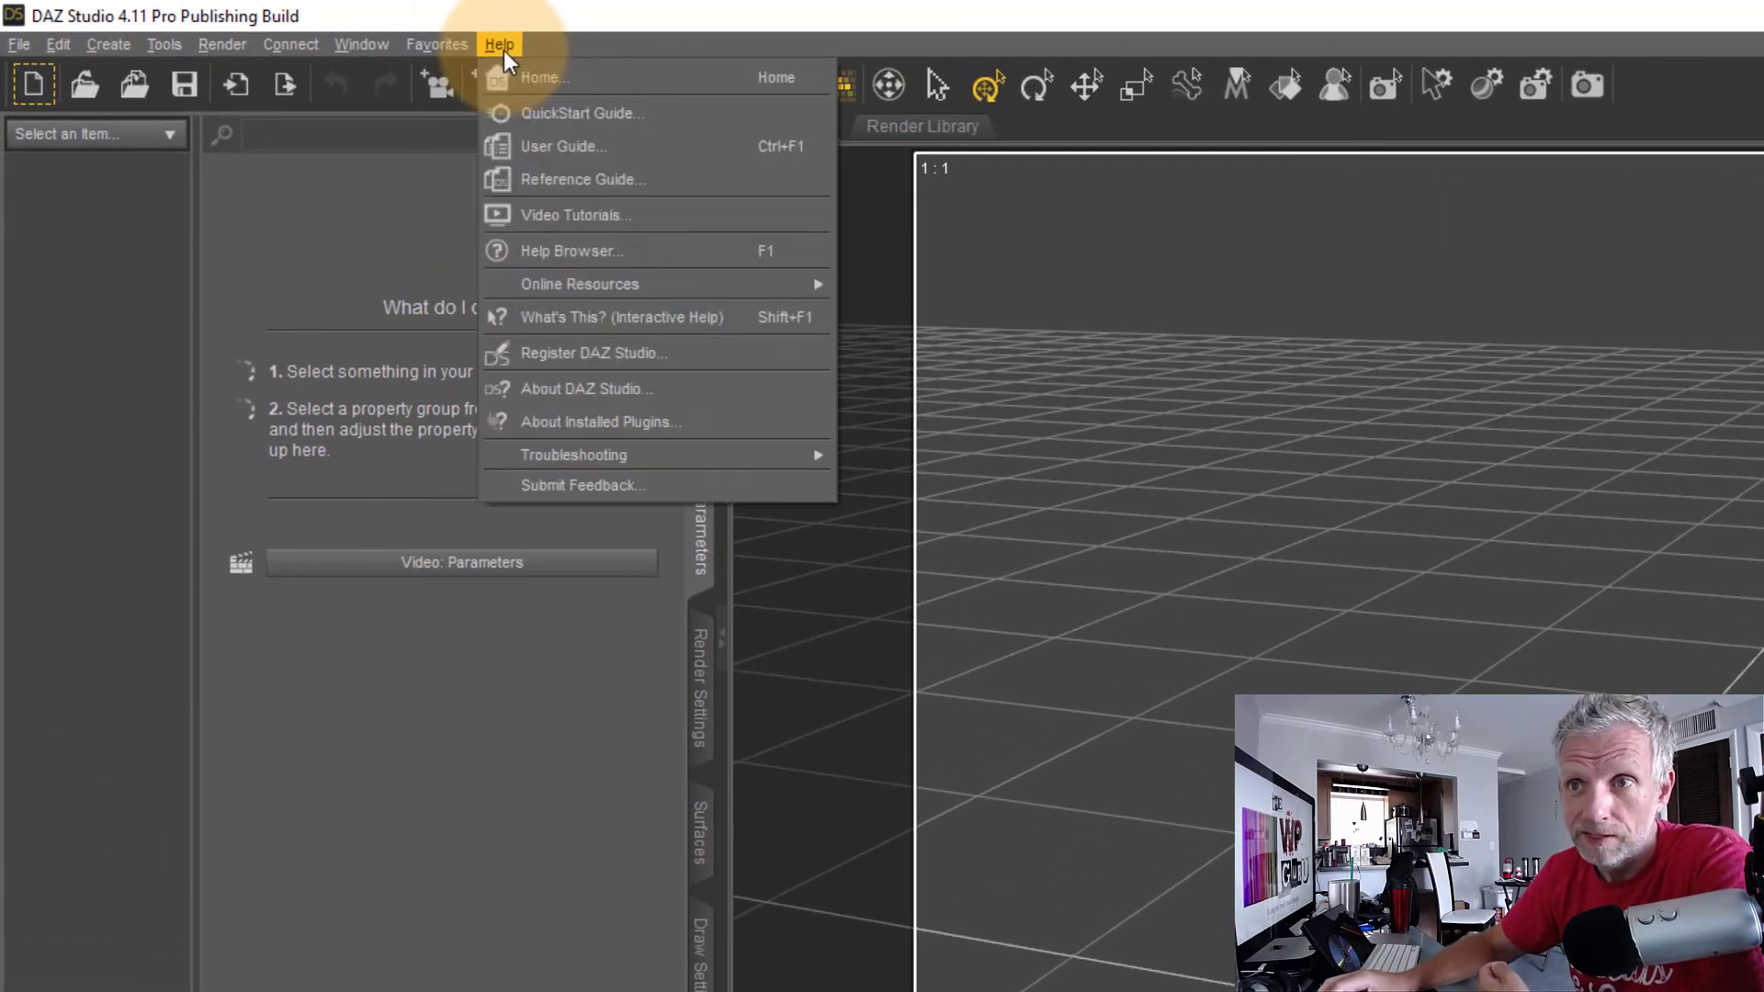
left_click(694, 427)
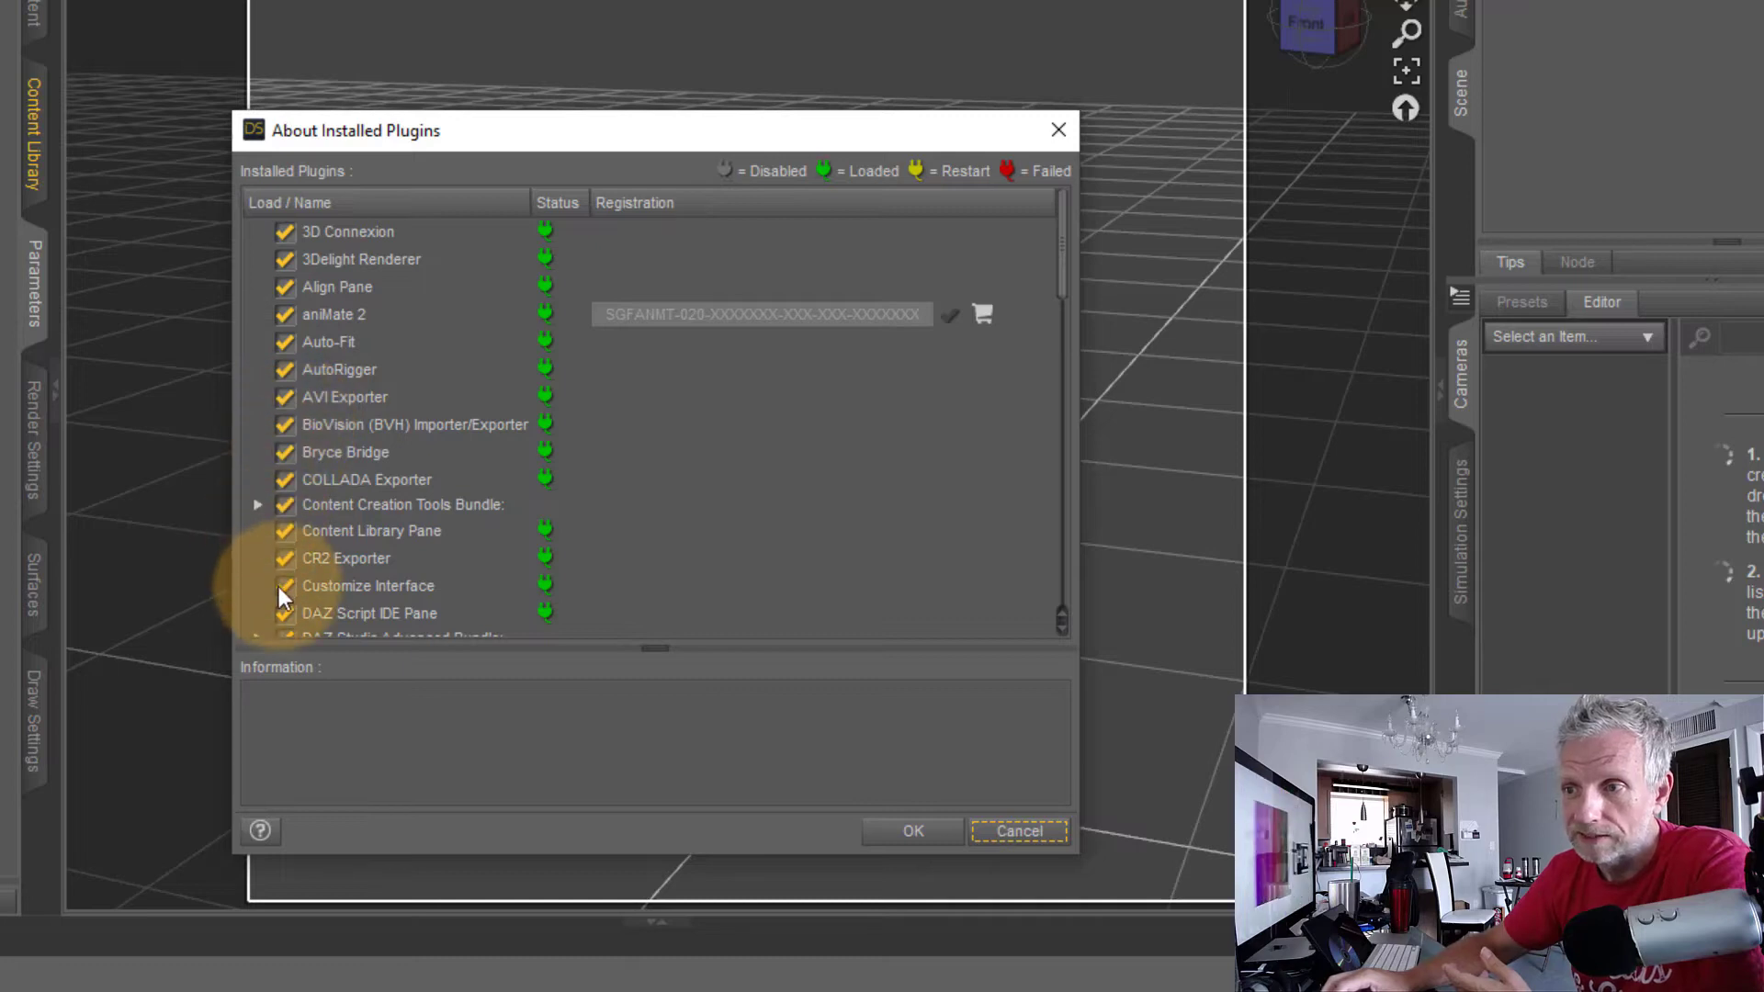
mouse_move(1065, 274)
left_mouse_down()
mouse_move(1080, 485)
mouse_move(1066, 273)
left_mouse_up()
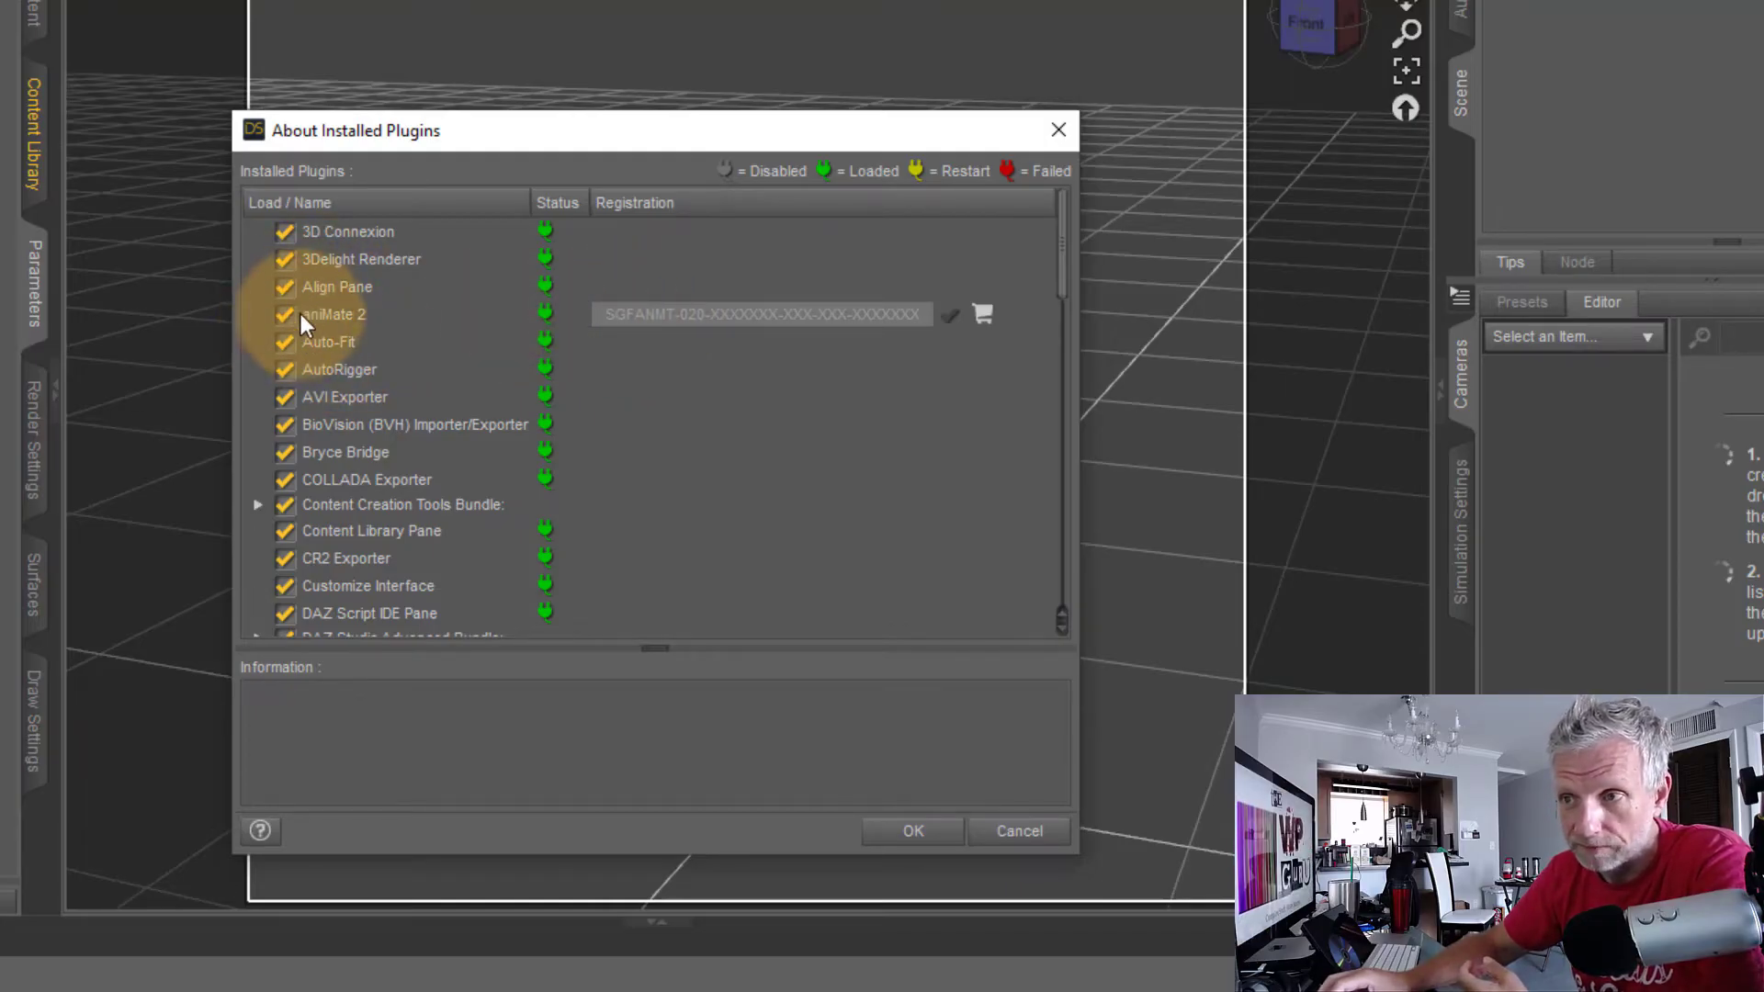
Step: Focus the aniMate 2 Registration field and bring up its Paste context menu
left_click(779, 316)
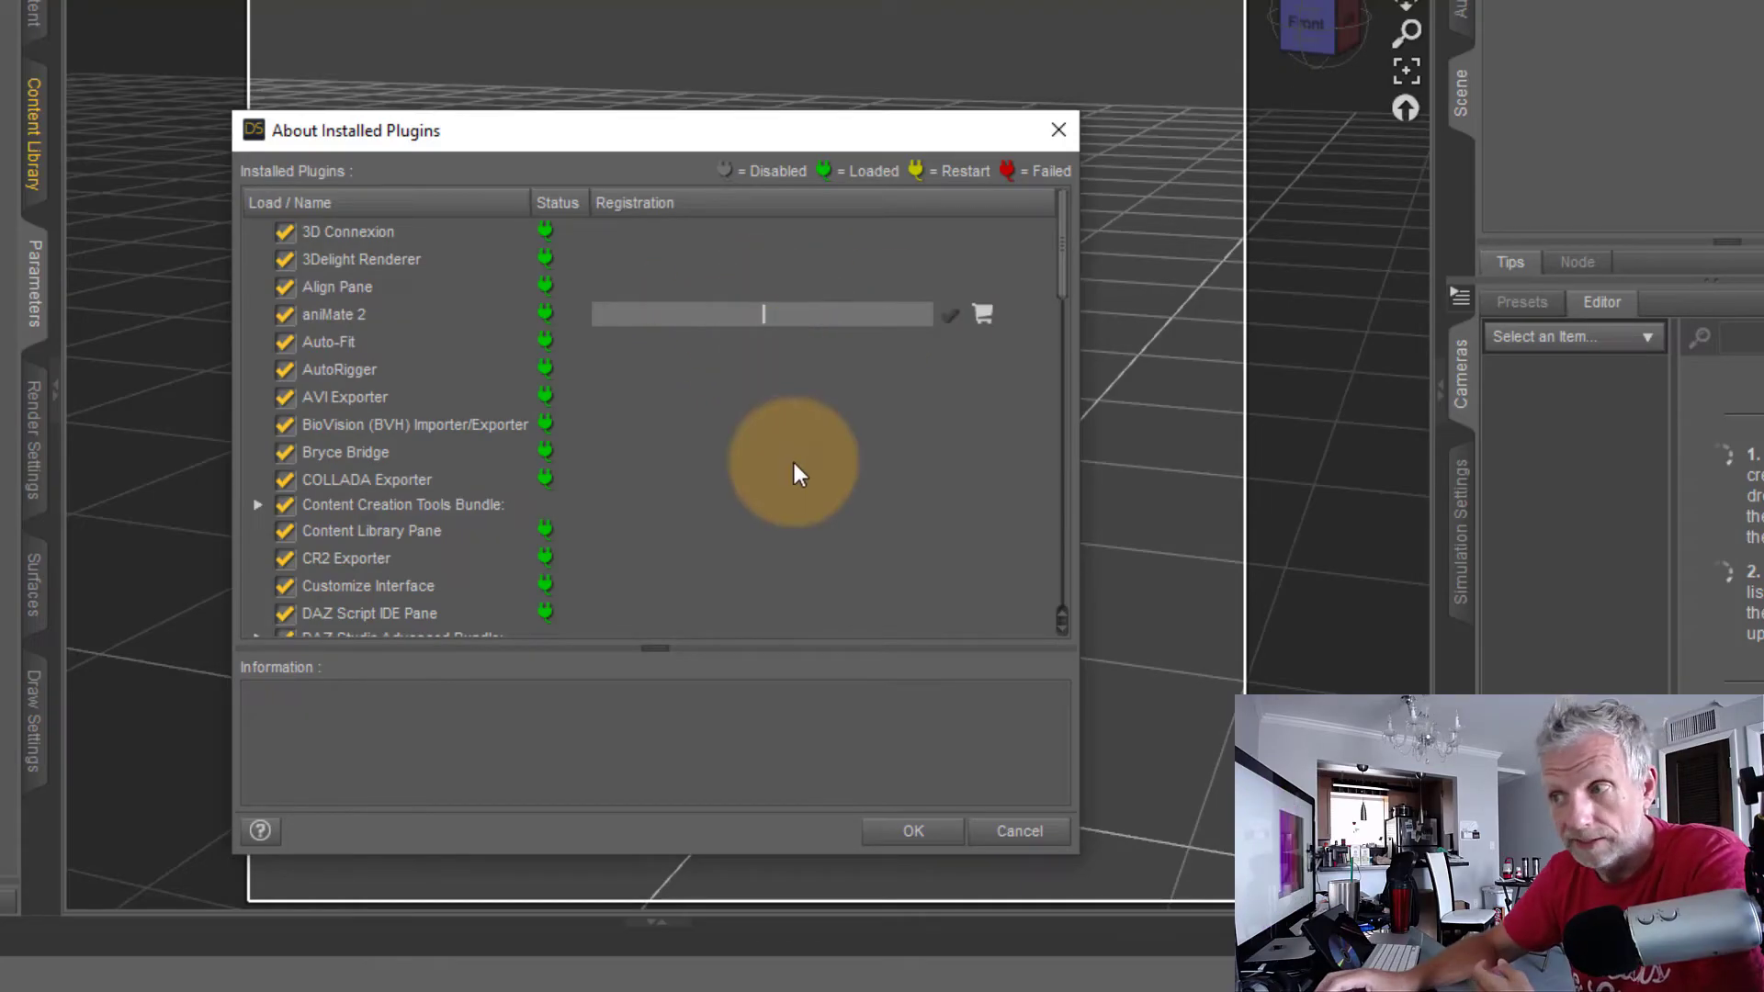
right_click(766, 320)
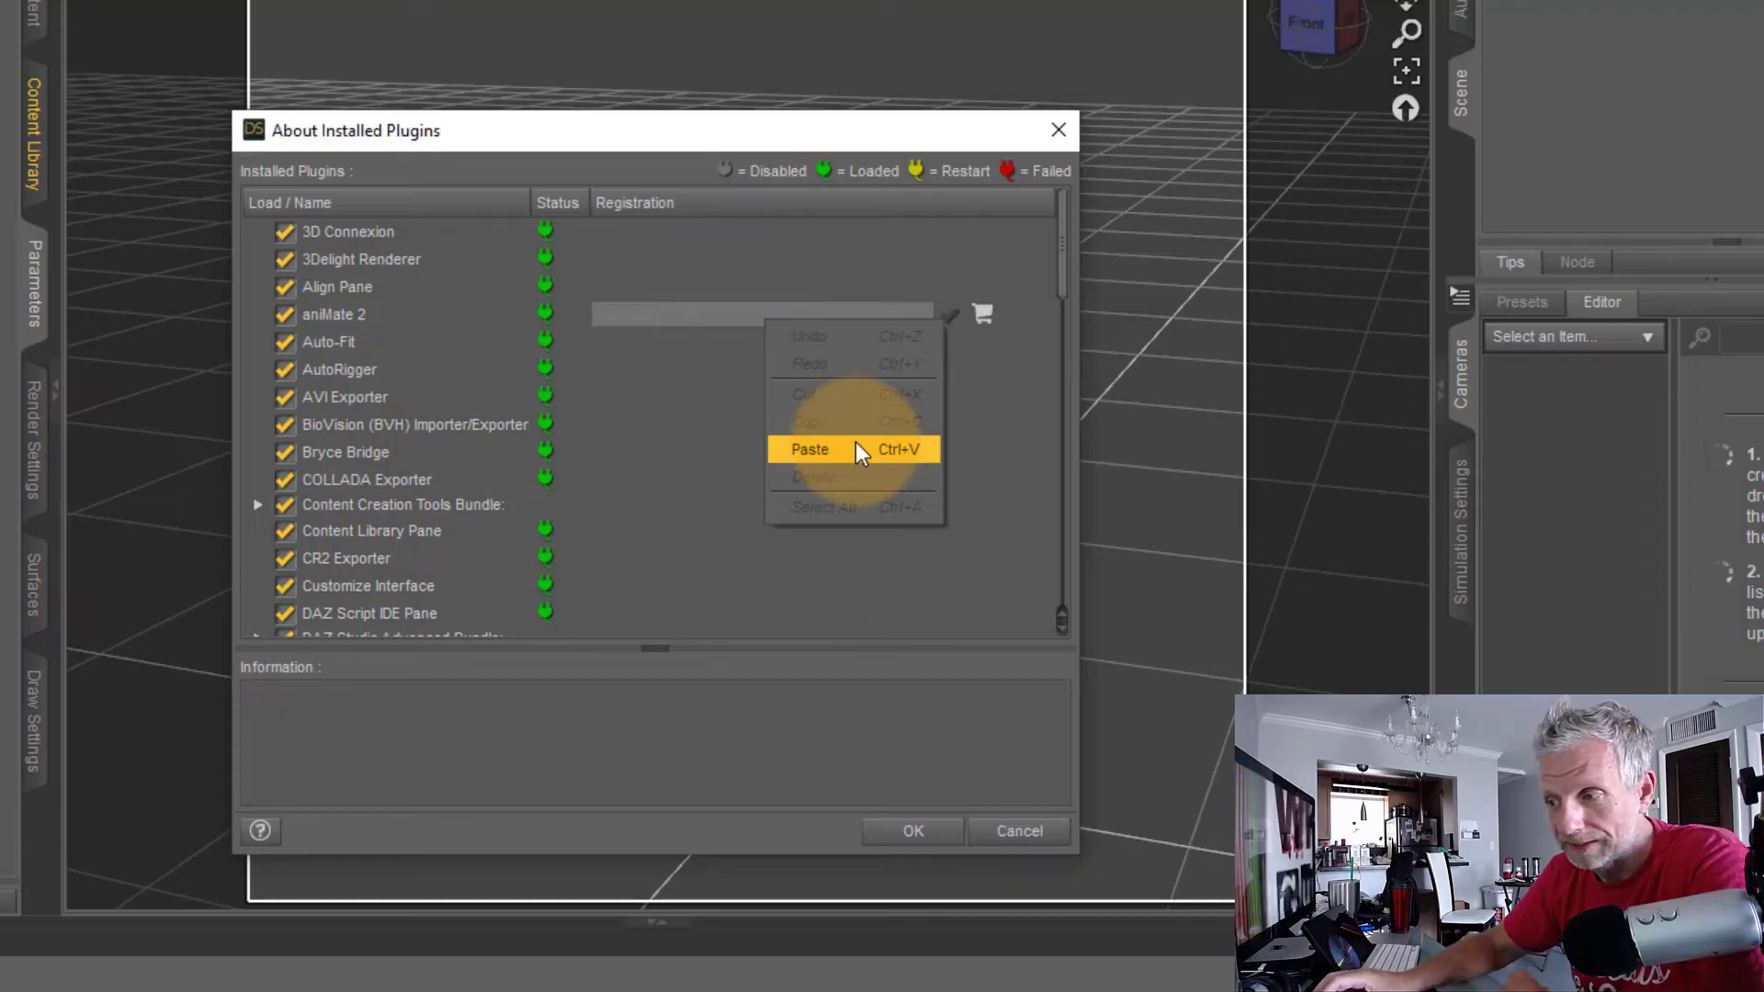